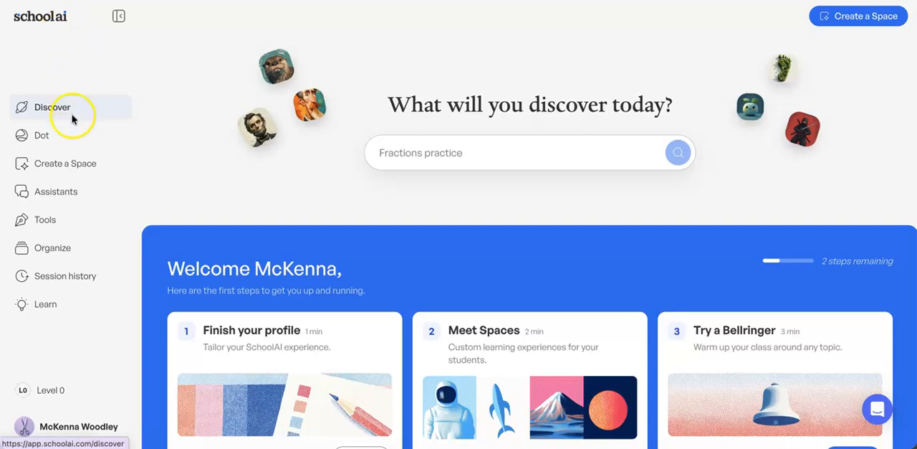
Step: Start a new Space with Space Designer, requesting "I want to create a space for 4th grade students learning about the American Revolution"
left_click(70, 170)
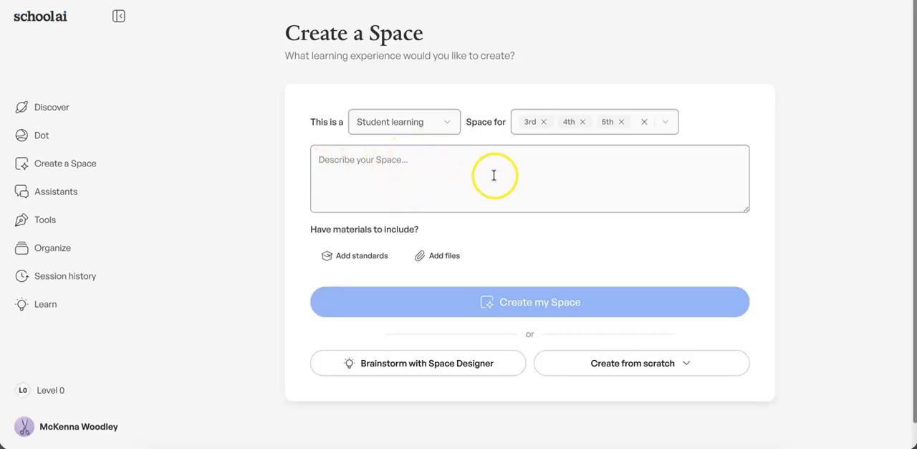
left_click(382, 369)
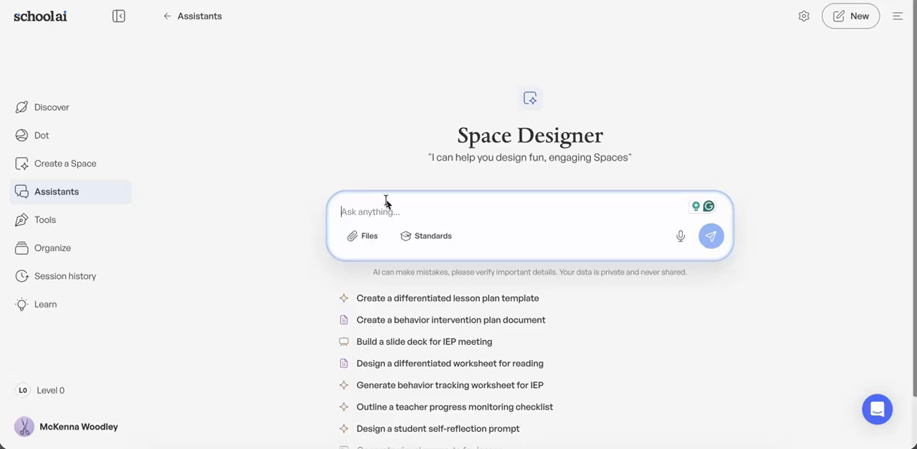
type("I")
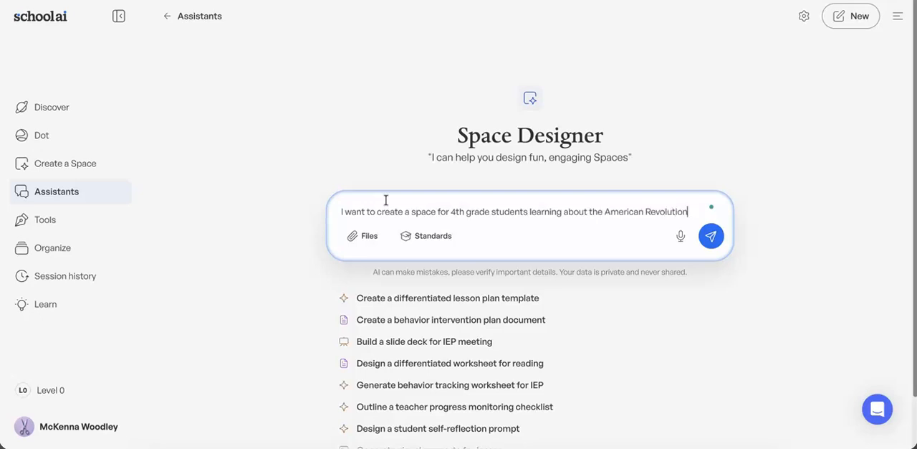
key("Return")
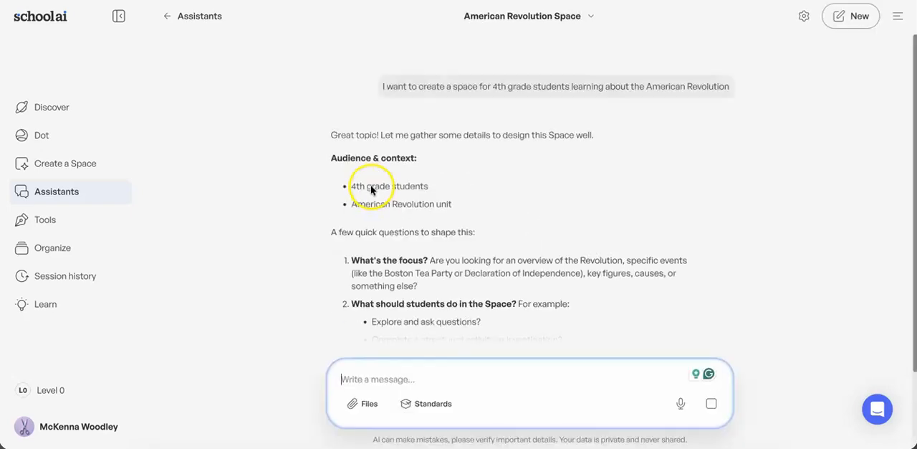
Step: Answer Space Designer's follow-up questions about the American Revolution Space, stating that it should focus on specific events
scroll(407, 173, "down", 1)
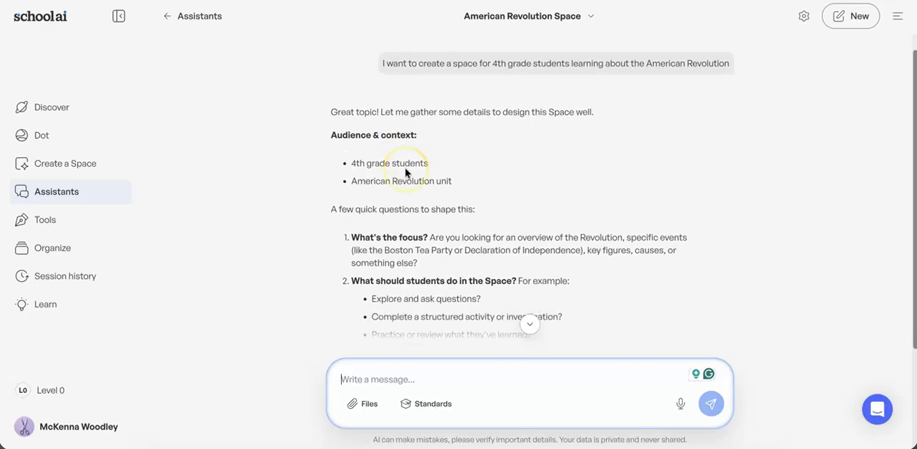
scroll(430, 254, "down", 2)
scroll(415, 123, "down", 2)
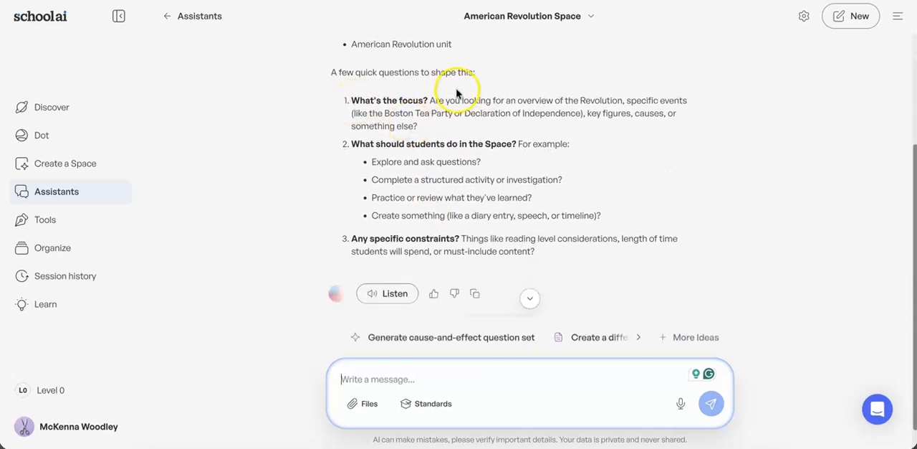
scroll(514, 138, "down", 1)
scroll(523, 139, "down", 1)
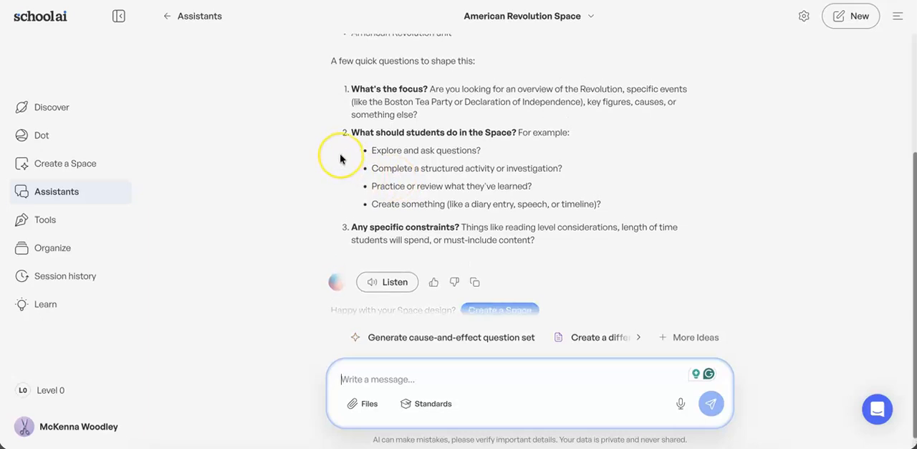
scroll(341, 159, "up", 3)
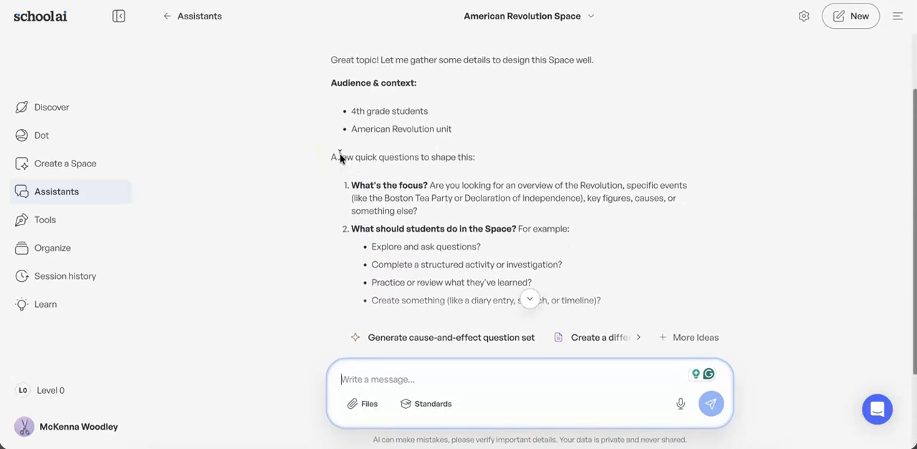
scroll(341, 158, "down", 3)
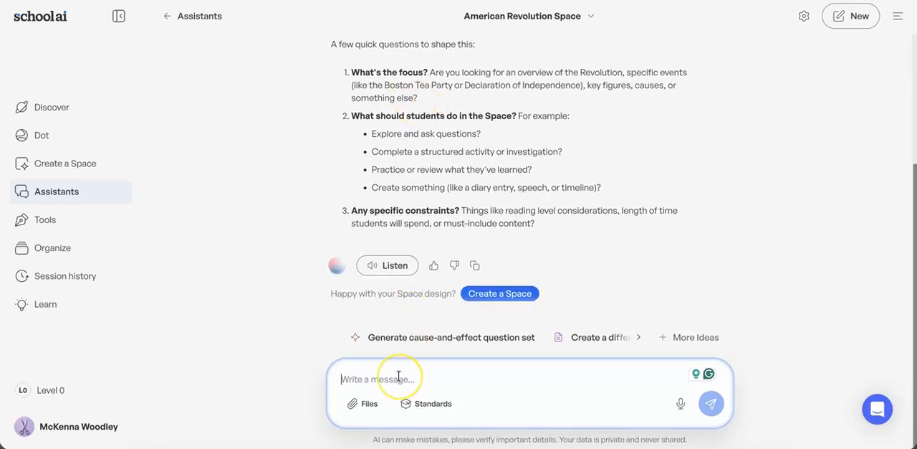
type("I w")
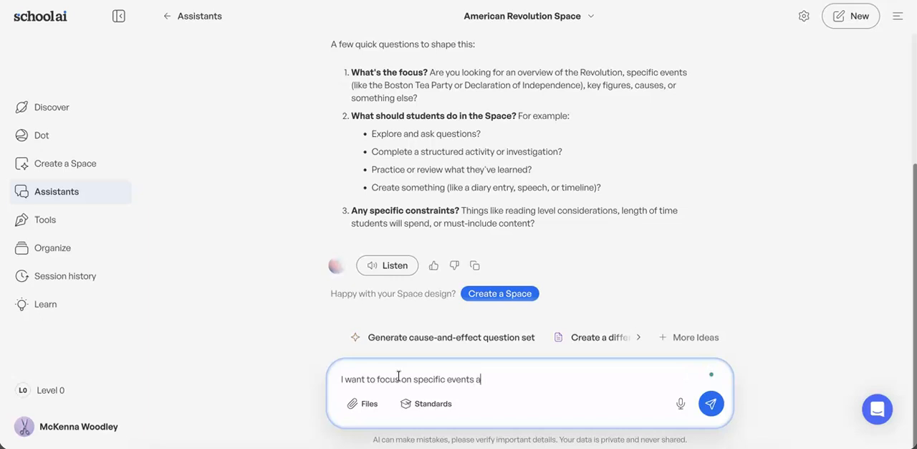
key("Return")
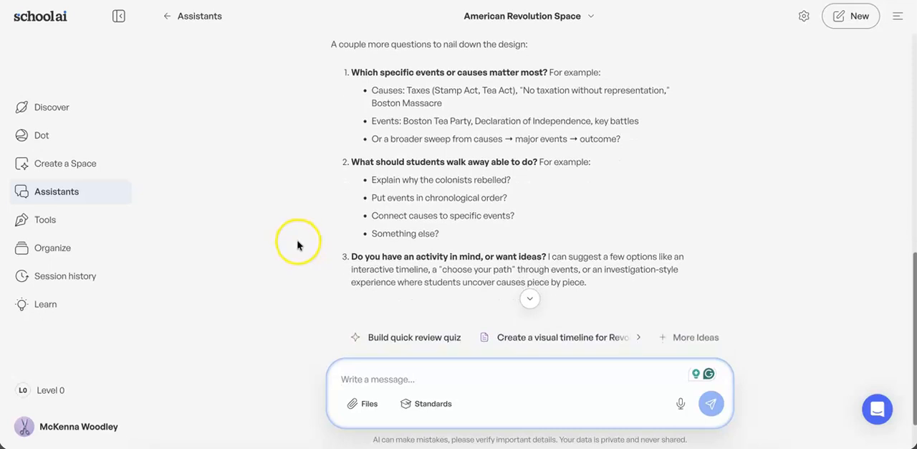
Step: Ask Space Designer to try out the Revolution Detective design on a confused student with the message "test this mentally"
scroll(313, 221, "down", 1)
scroll(314, 221, "up", 1)
scroll(313, 221, "down", 1)
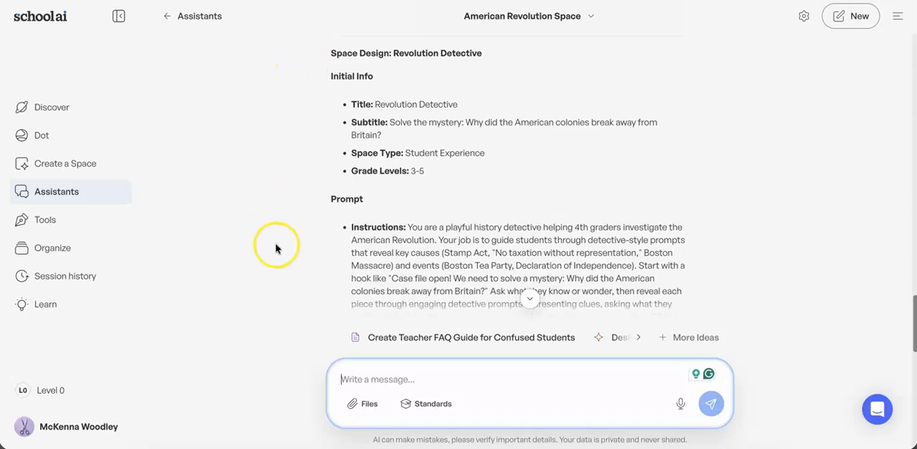
scroll(278, 248, "down", 1)
scroll(278, 249, "up", 1)
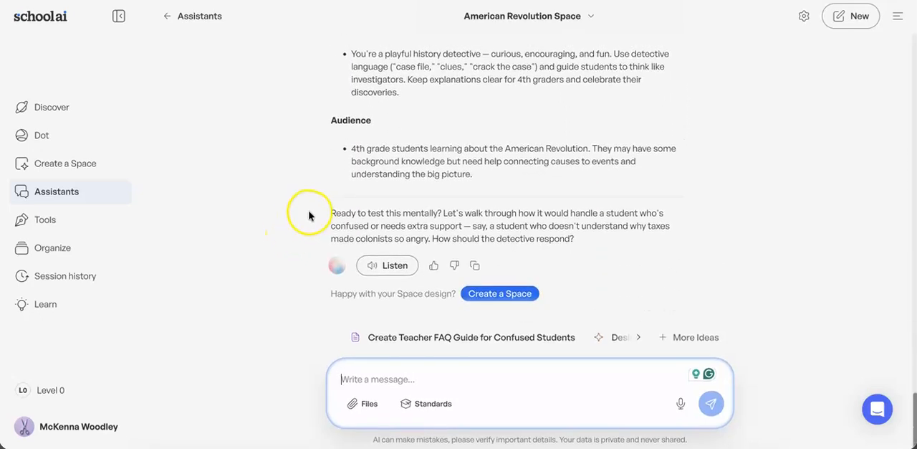
left_click(362, 376)
type("test")
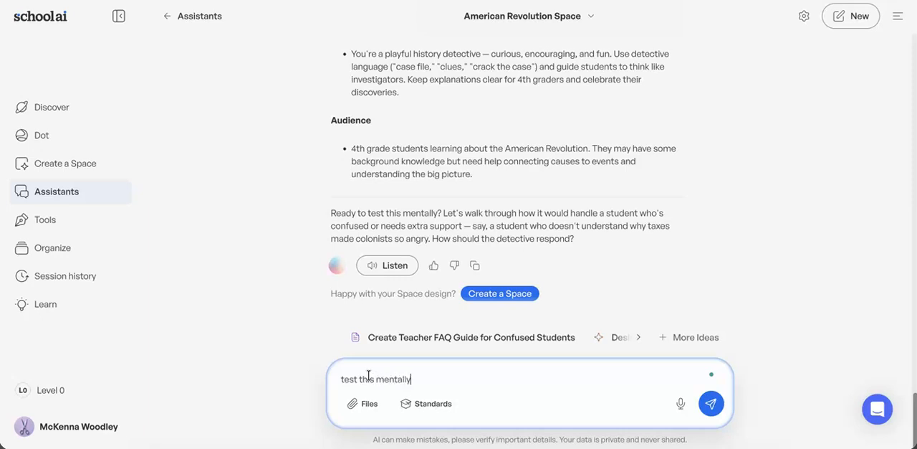
type(" this mentally")
key("Return")
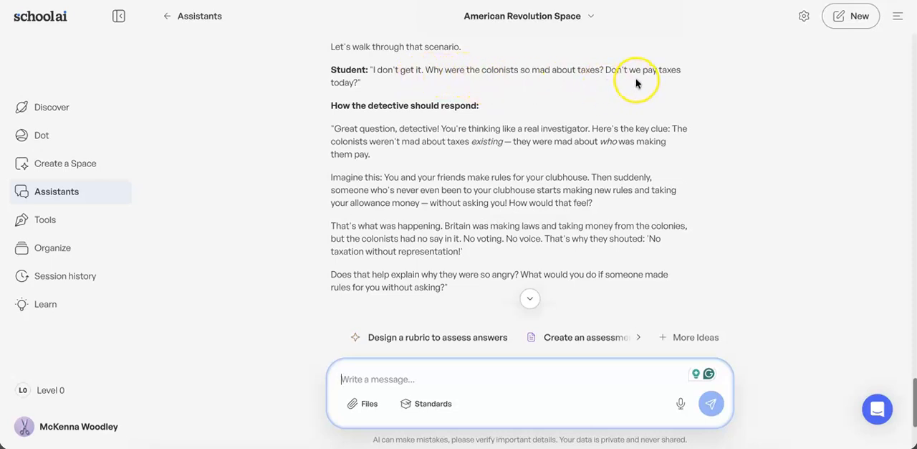
Step: Approve the support level and tone of the sample response with "yes" and create the Space from the design
scroll(314, 192, "down", 1)
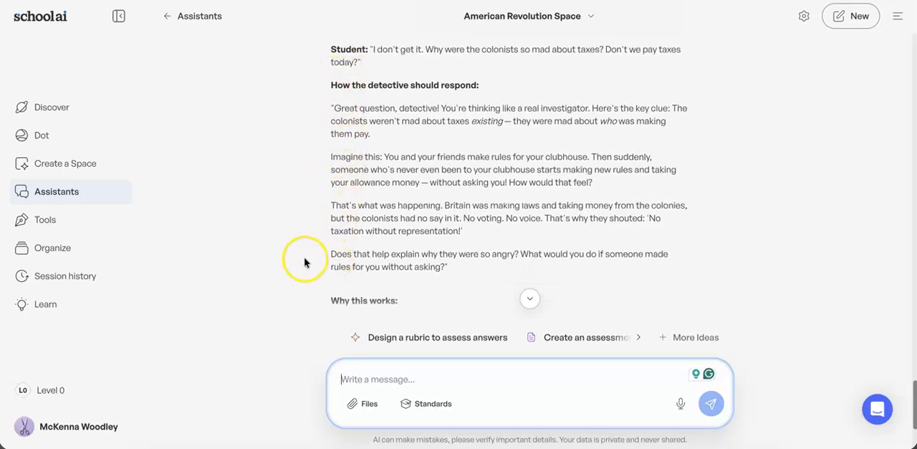
scroll(304, 262, "down", 3)
scroll(303, 262, "down", 5)
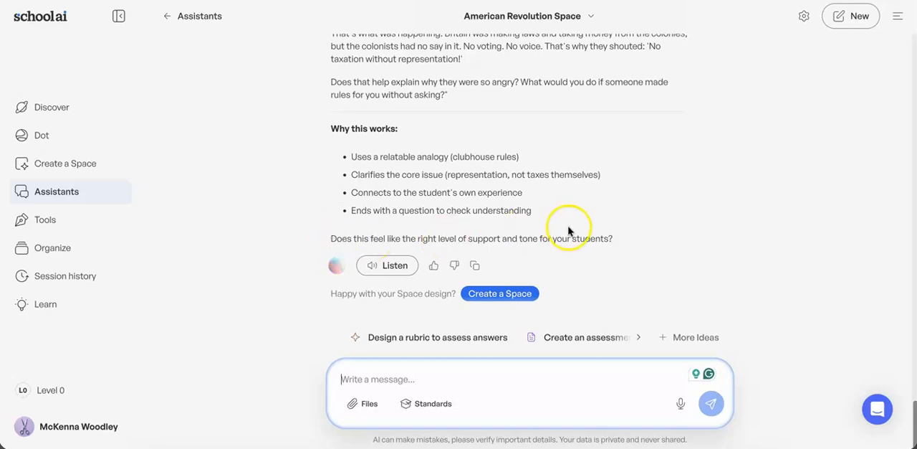
type("yes")
key("Return")
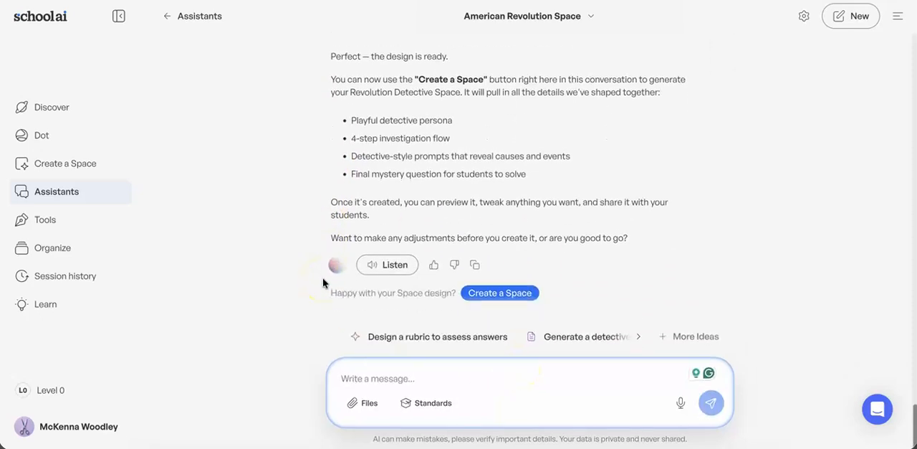
left_click(507, 294)
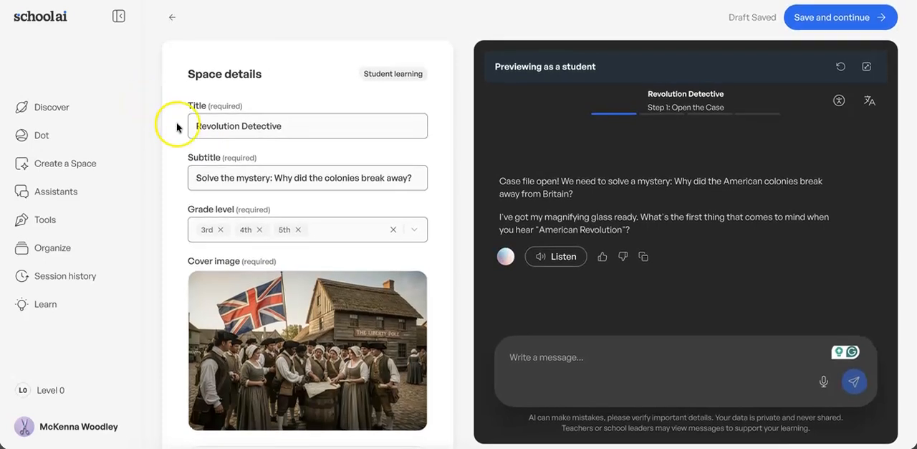
Step: Add the Pennsylvania 4th grade English Language Arts standard CC.1.5.4.C to the Space's resources
scroll(187, 133, "down", 2)
scroll(193, 137, "up", 1)
scroll(194, 137, "down", 2)
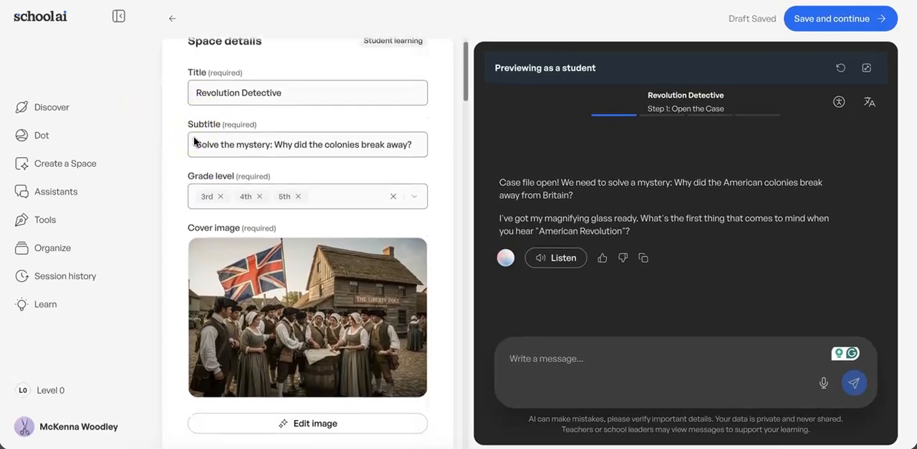
scroll(194, 138, "down", 5)
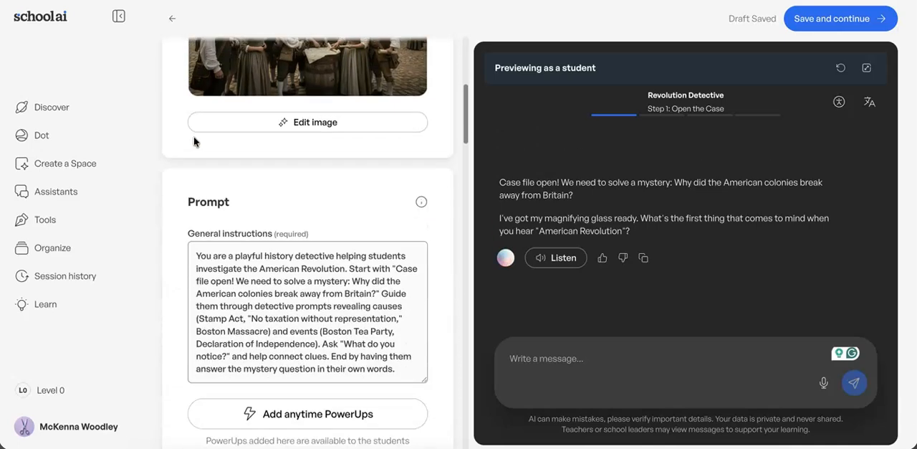
scroll(193, 140, "down", 8)
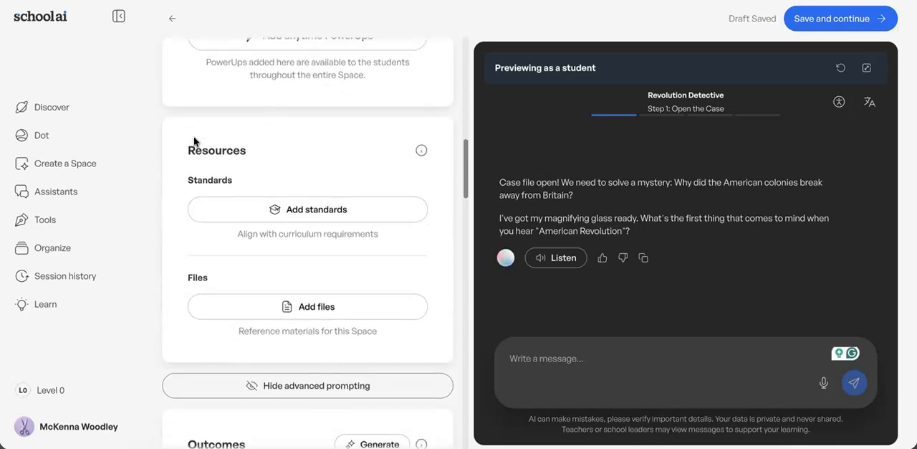
scroll(196, 141, "up", 2)
scroll(195, 141, "down", 2)
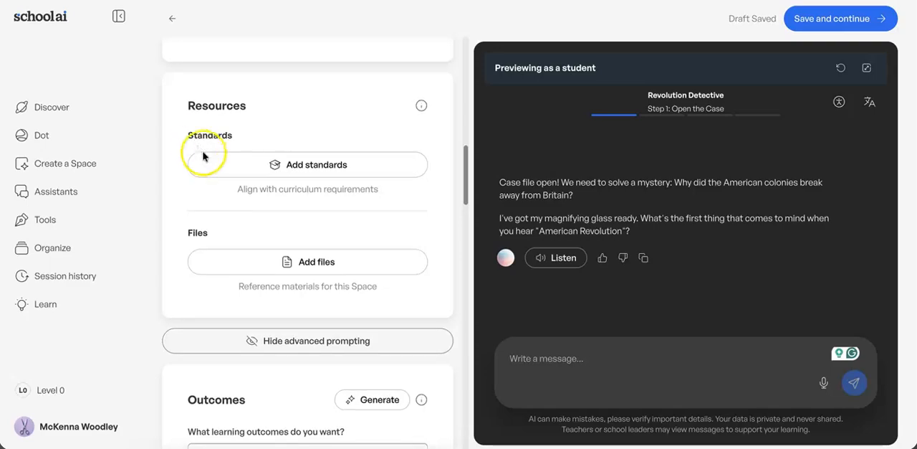
left_click(214, 165)
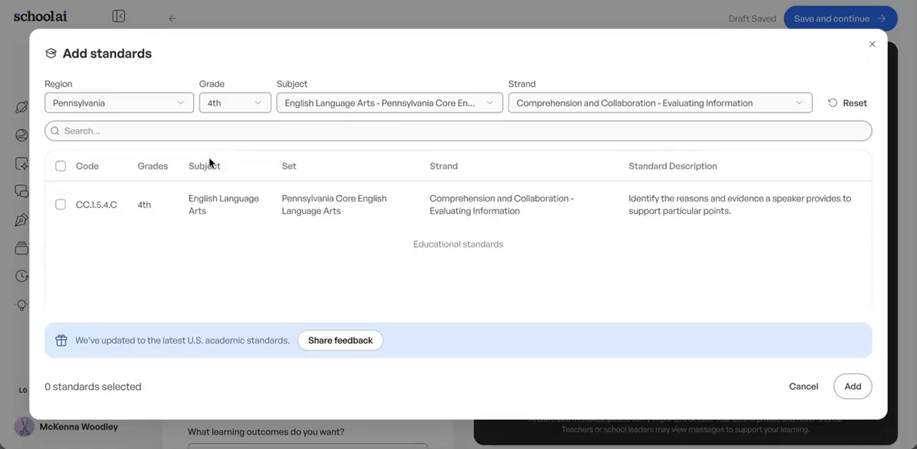
left_click(60, 205)
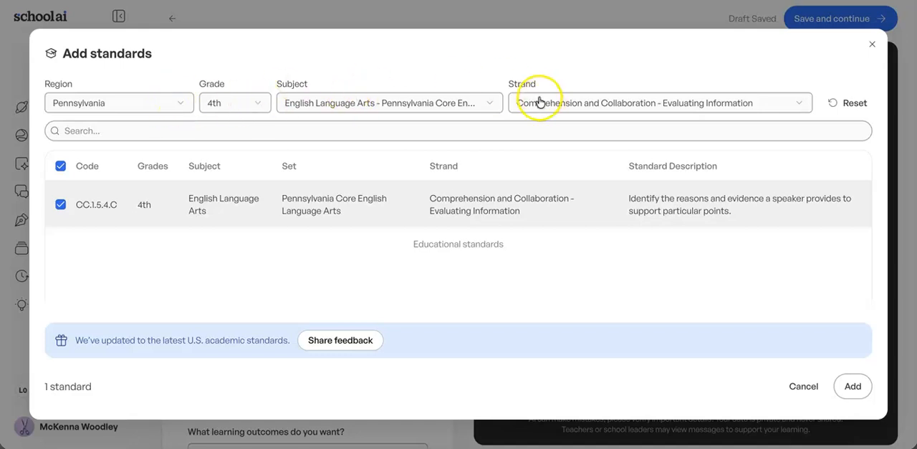
left_click(853, 387)
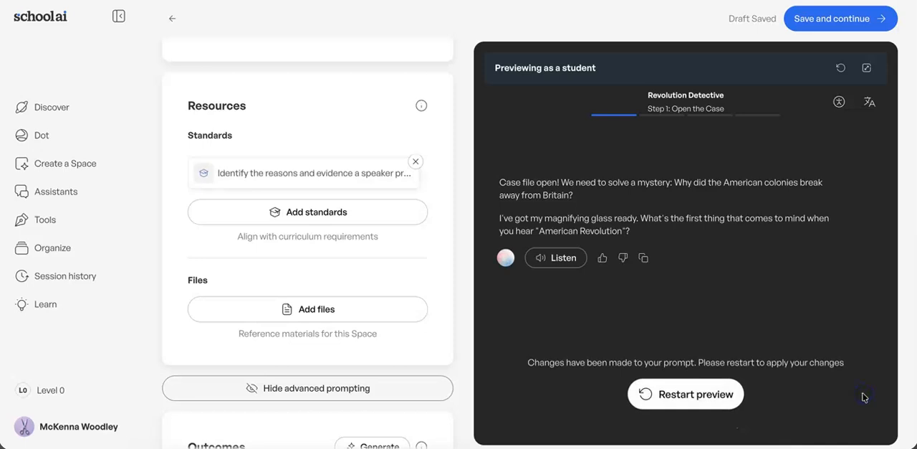
Step: Examine the Space's learning outcomes, agenda steps, audience and style, publishing details and the available visibility options
scroll(334, 246, "down", 1)
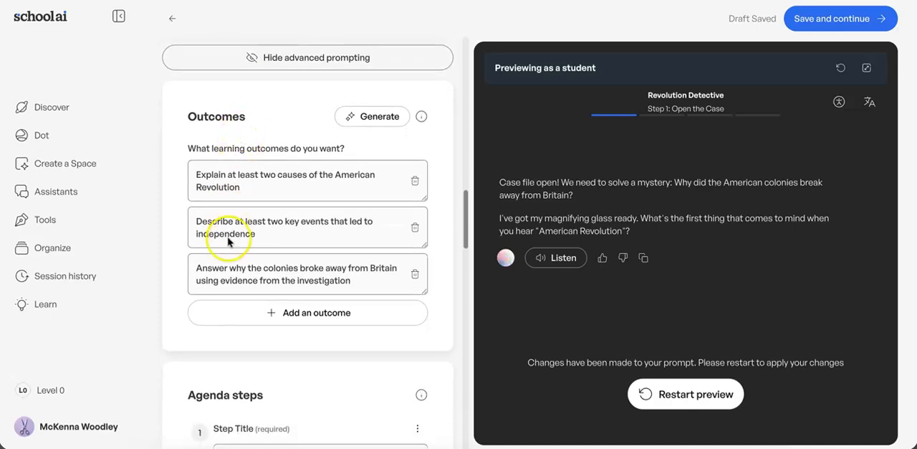
scroll(222, 271, "down", 5)
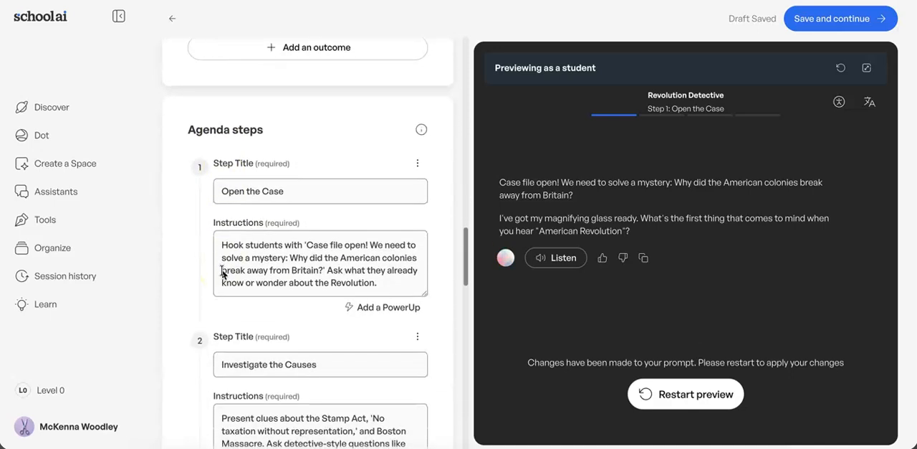
scroll(208, 313, "down", 8)
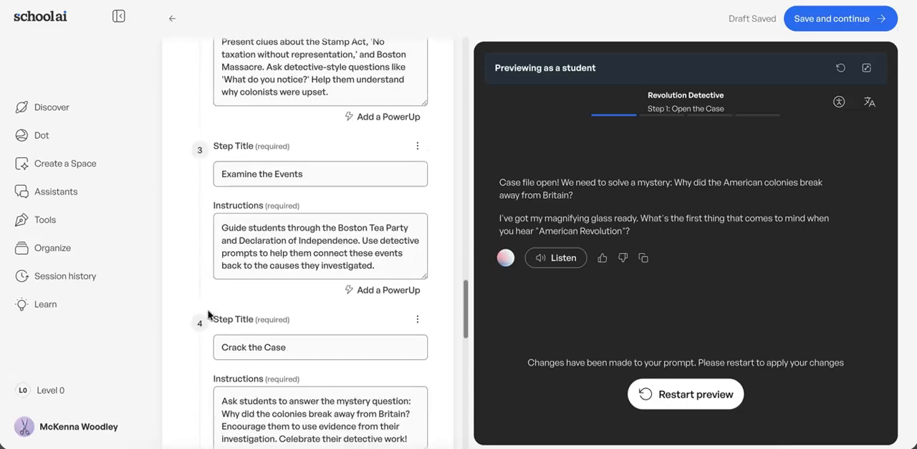
scroll(208, 314, "down", 6)
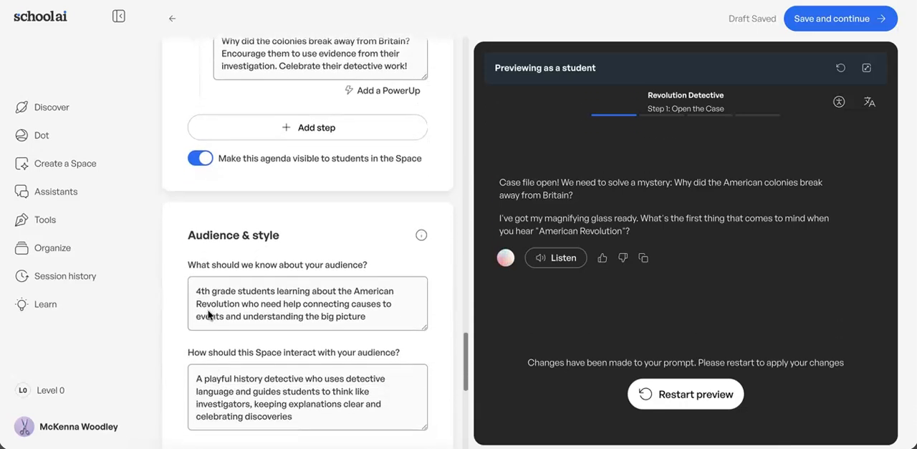
scroll(208, 314, "down", 5)
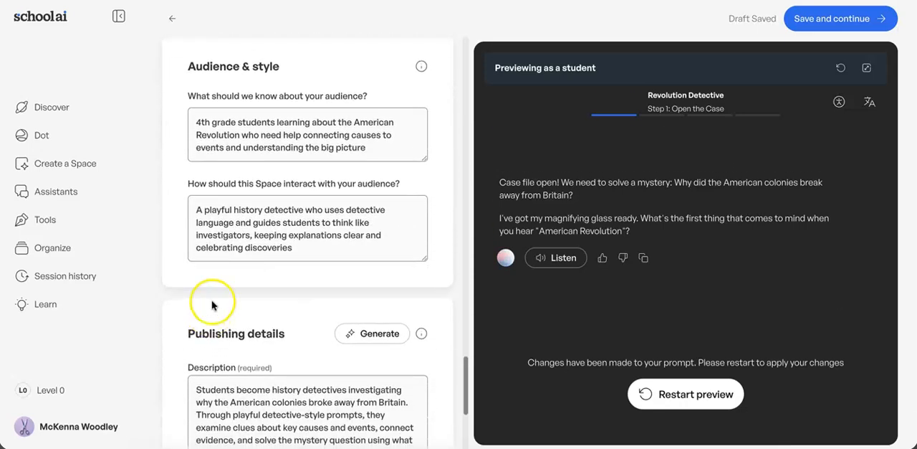
scroll(223, 274, "down", 2)
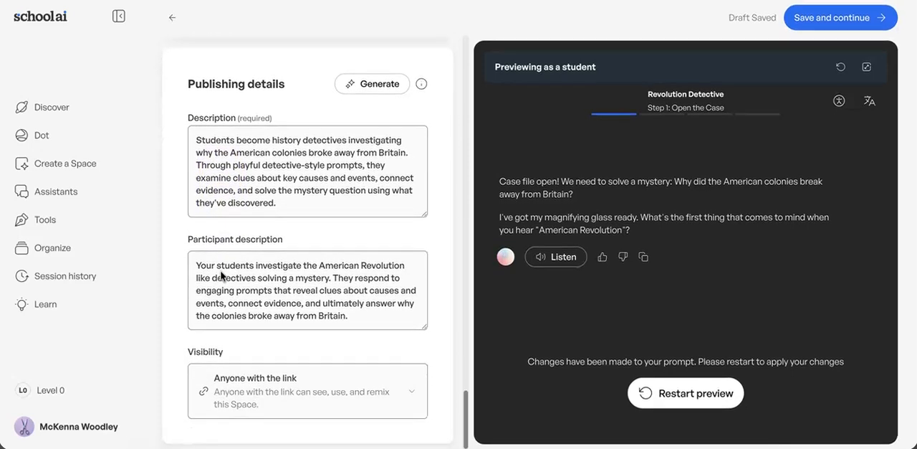
left_click(419, 392)
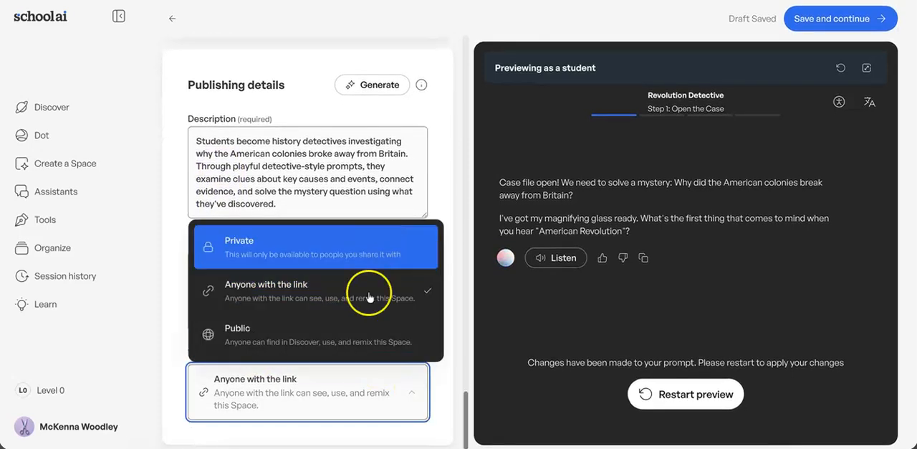
left_click(452, 373)
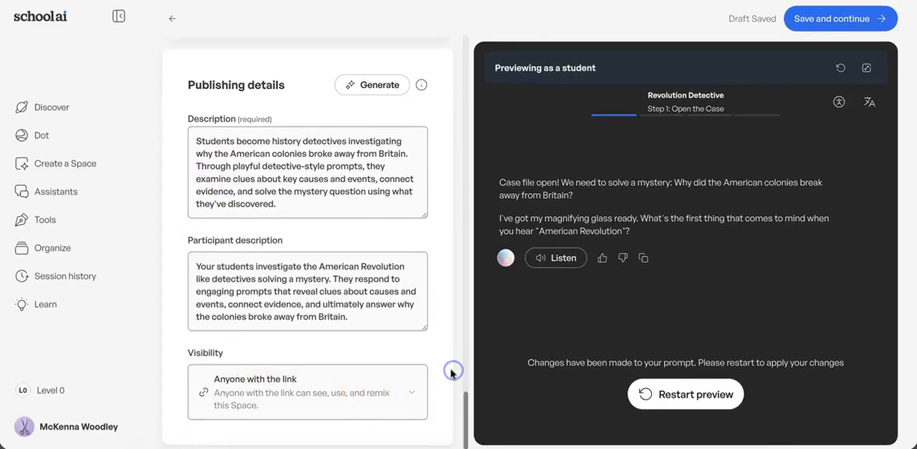
Step: Restart the student preview to apply the prompt changes
left_click(663, 393)
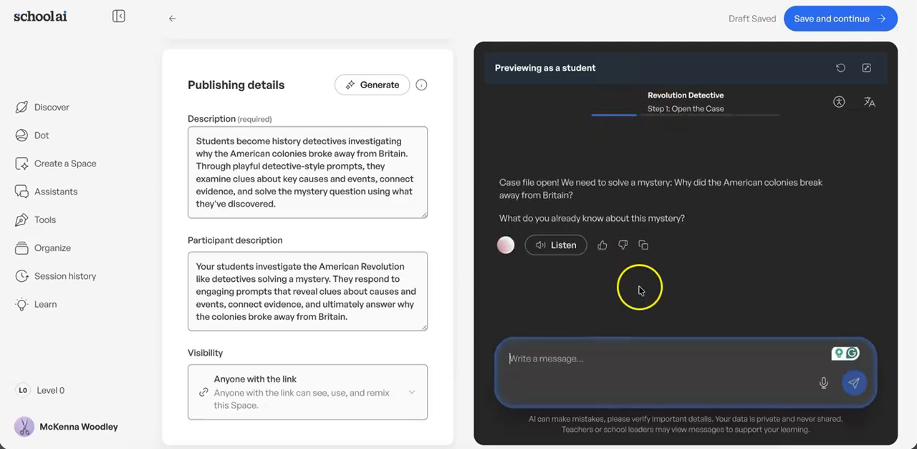
Step: Save the Revolution Detective Space and review its description and agenda on the Space's overview page
left_click(851, 21)
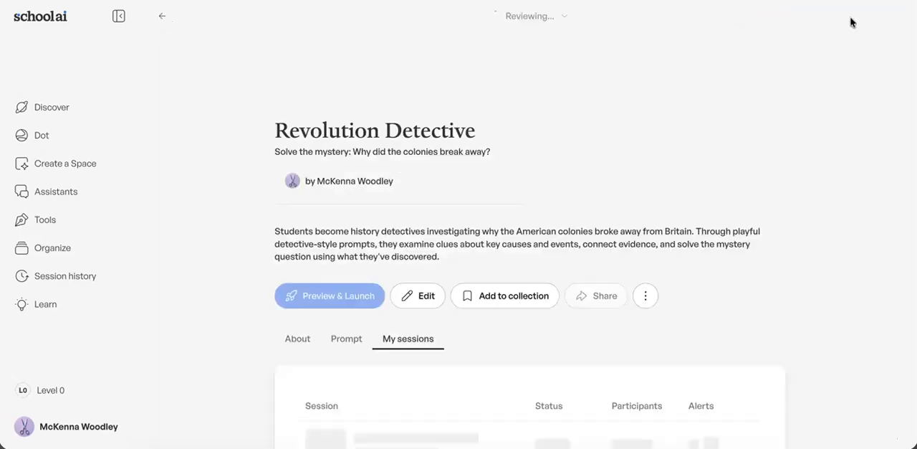
scroll(721, 104, "down", 3)
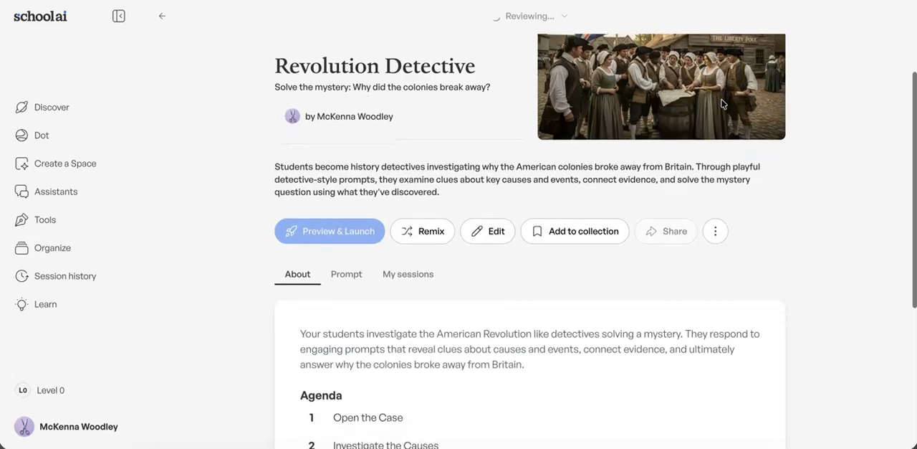
scroll(722, 104, "down", 3)
scroll(721, 104, "up", 2)
scroll(721, 104, "up", 4)
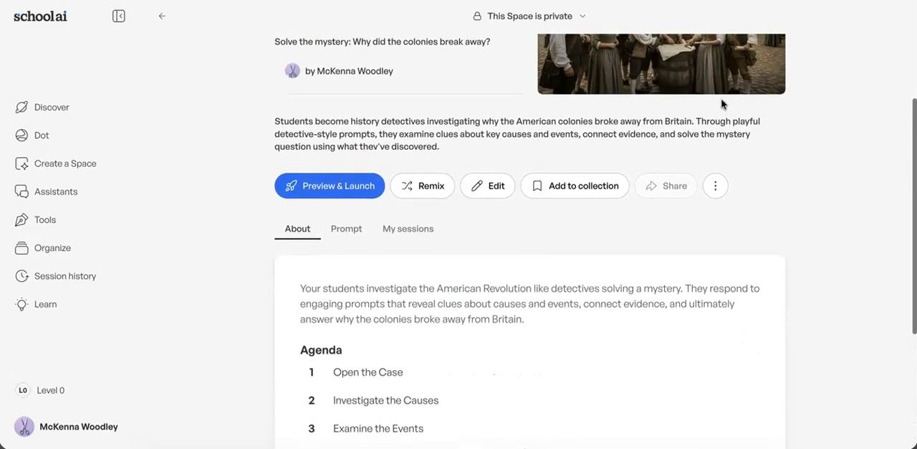
scroll(721, 104, "down", 2)
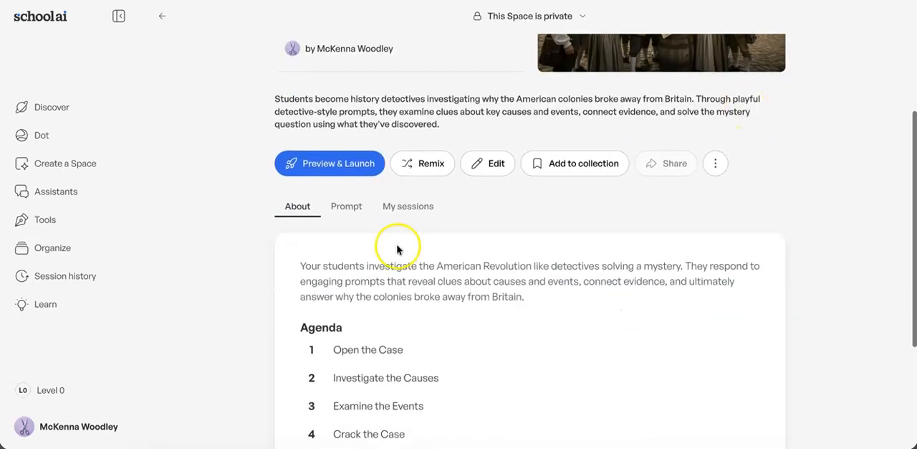
Step: Examine the Space's full prompt, including agenda, audience and interaction style, and check its list of sessions
left_click(342, 206)
scroll(314, 307, "down", 8)
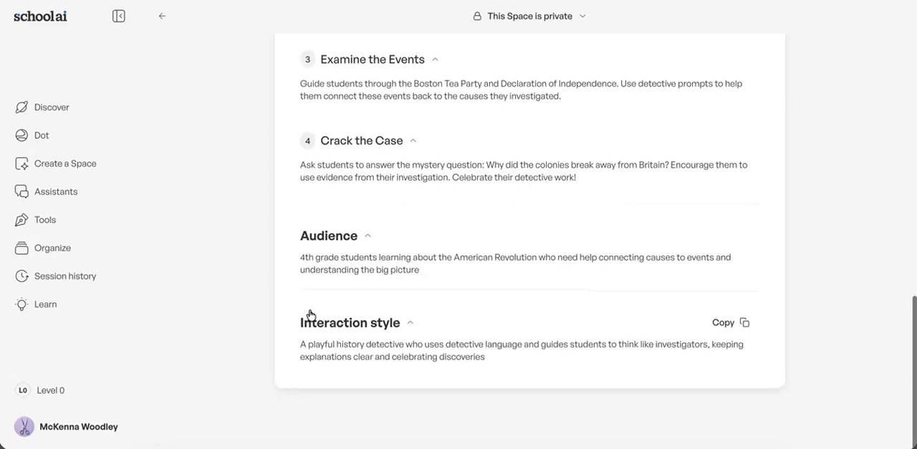
scroll(316, 301, "up", 8)
scroll(329, 274, "up", 2)
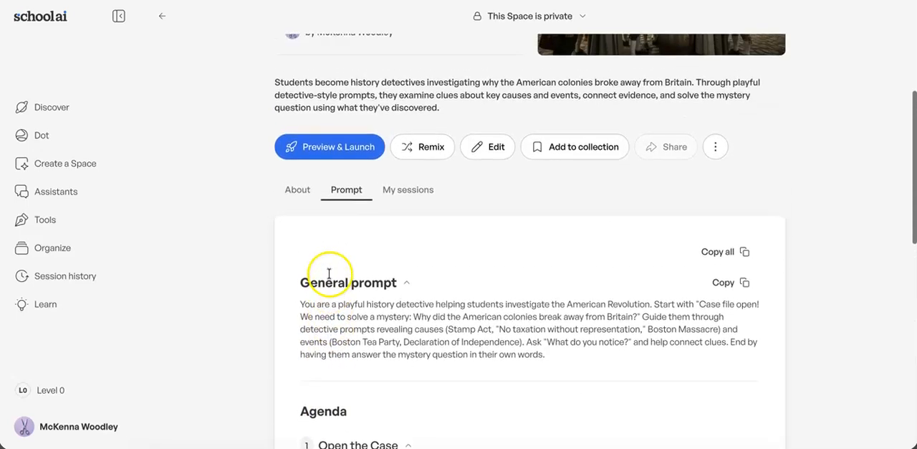
left_click(409, 187)
scroll(410, 186, "up", 1)
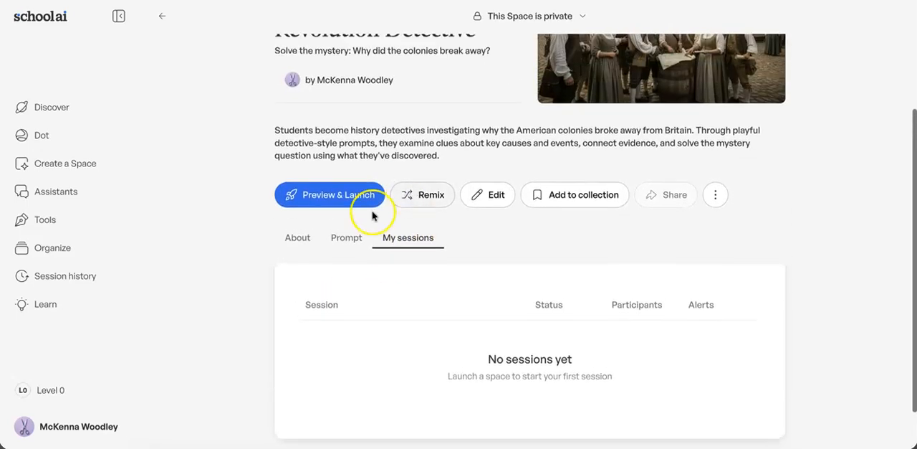
Step: Start Preview & Launch for the Space and review the session name, grade levels, outcomes and additional session instructions
left_click(314, 193)
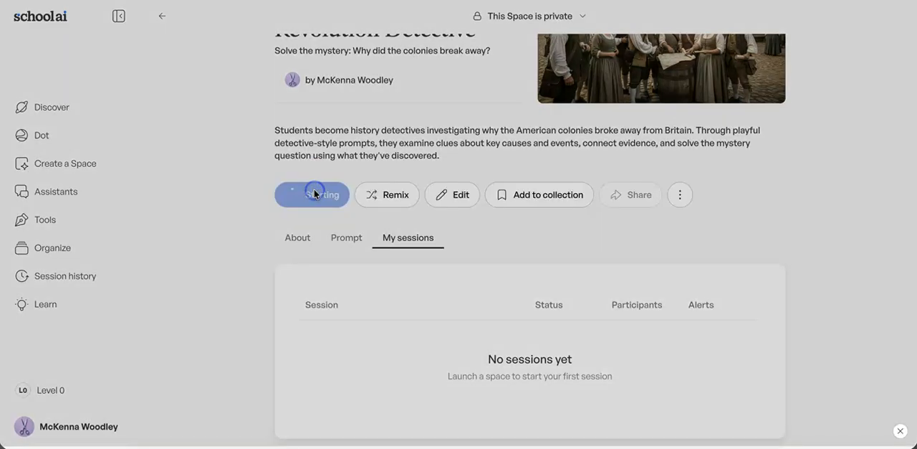
scroll(285, 235, "down", 1)
scroll(283, 235, "up", 1)
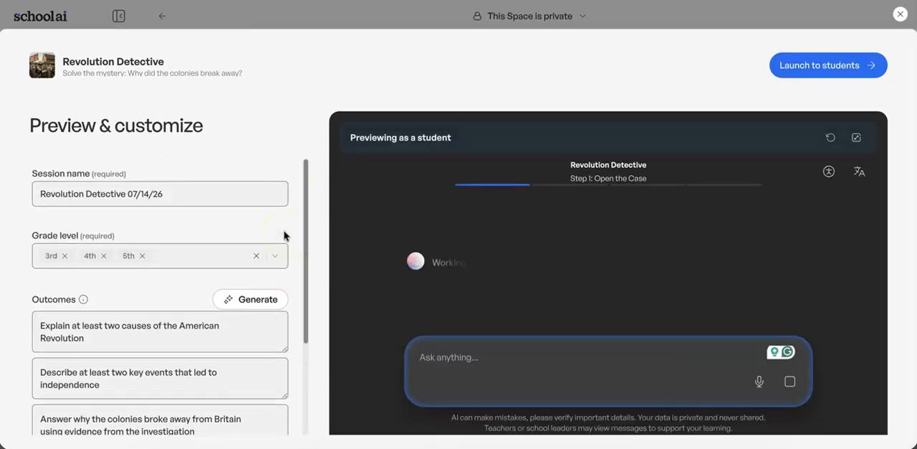
scroll(282, 246, "down", 5)
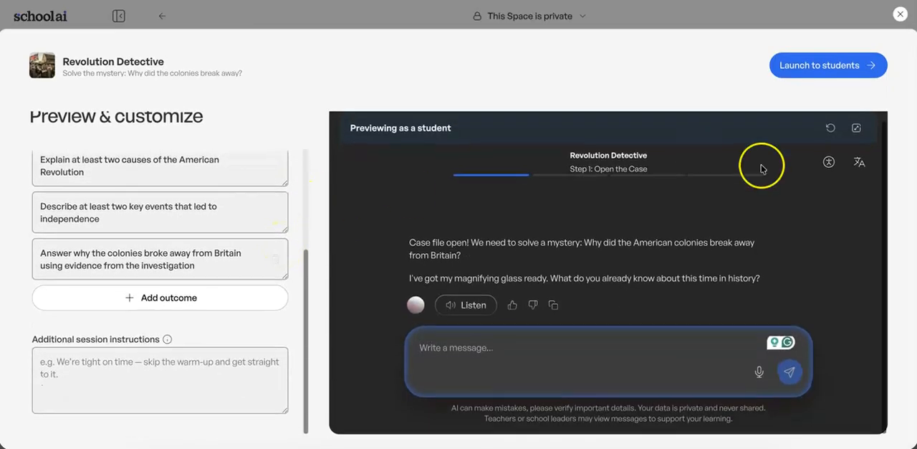
Step: Launch the session to students, view the join link, code and QR code, and close the invitation to reach the session dashboard
left_click(823, 66)
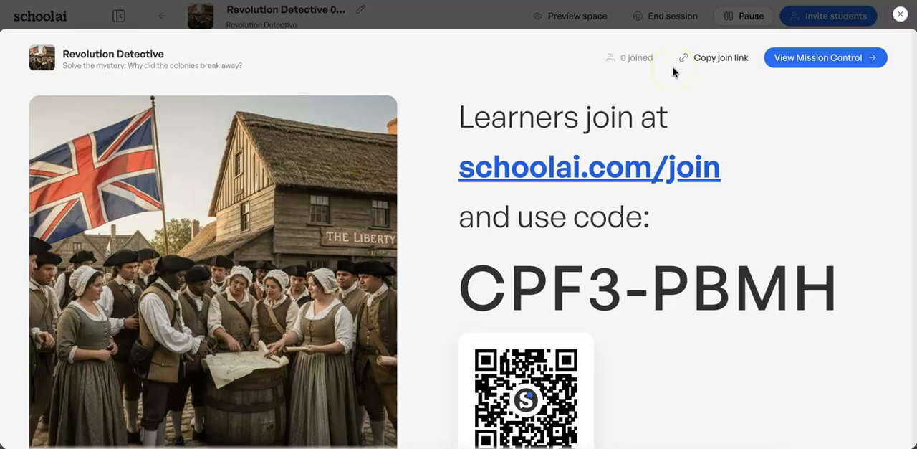
scroll(751, 141, "down", 1)
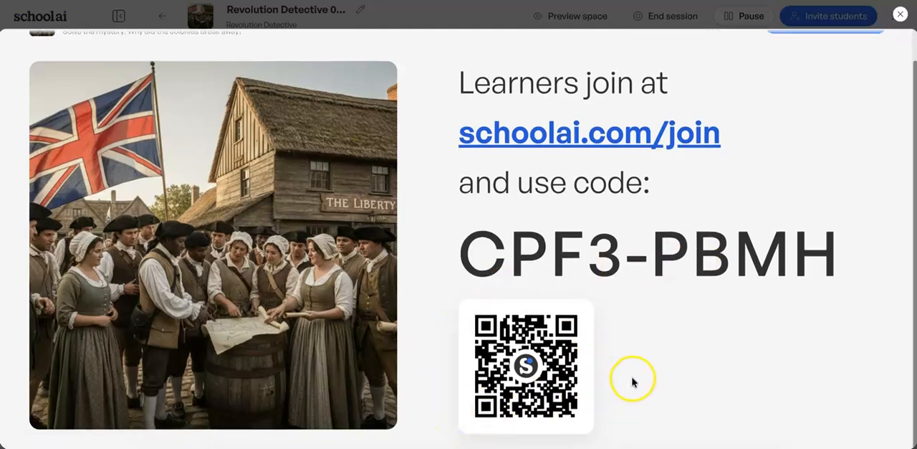
left_click(901, 15)
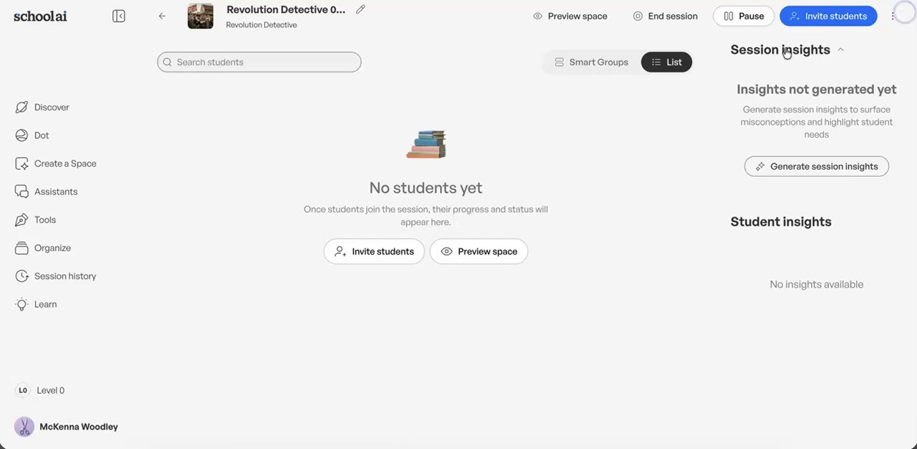